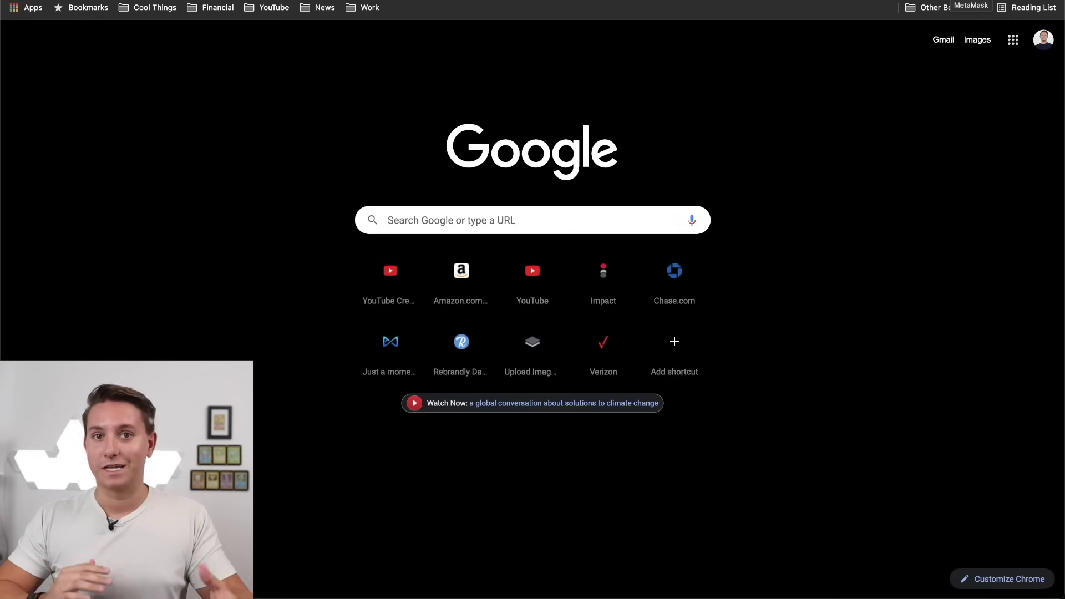
Open the MetaMask wallet and expand it to the full-page view.
click(971, 1)
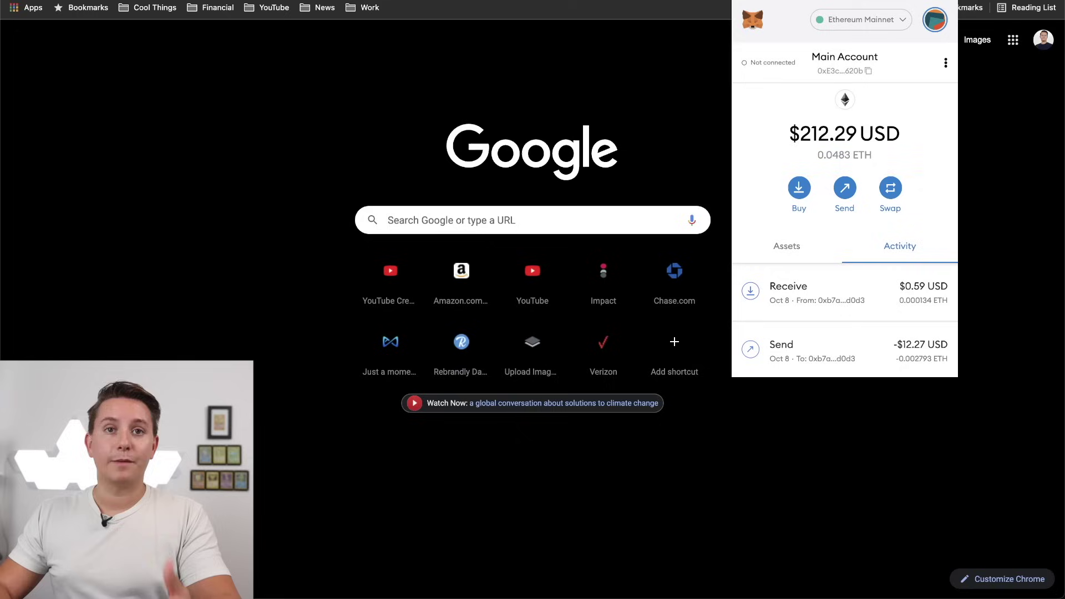
click(946, 63)
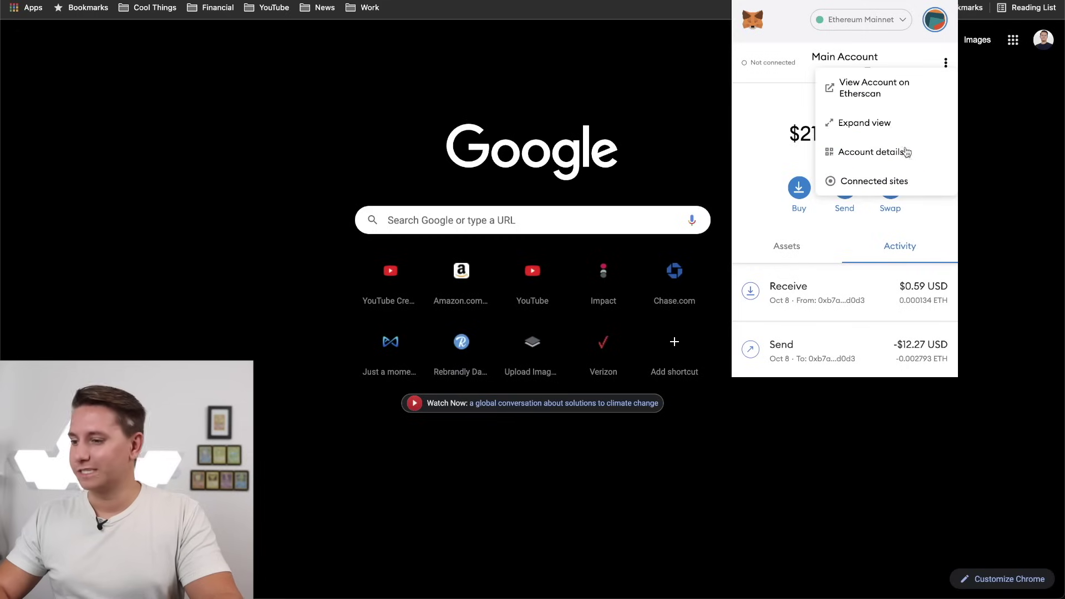
click(884, 122)
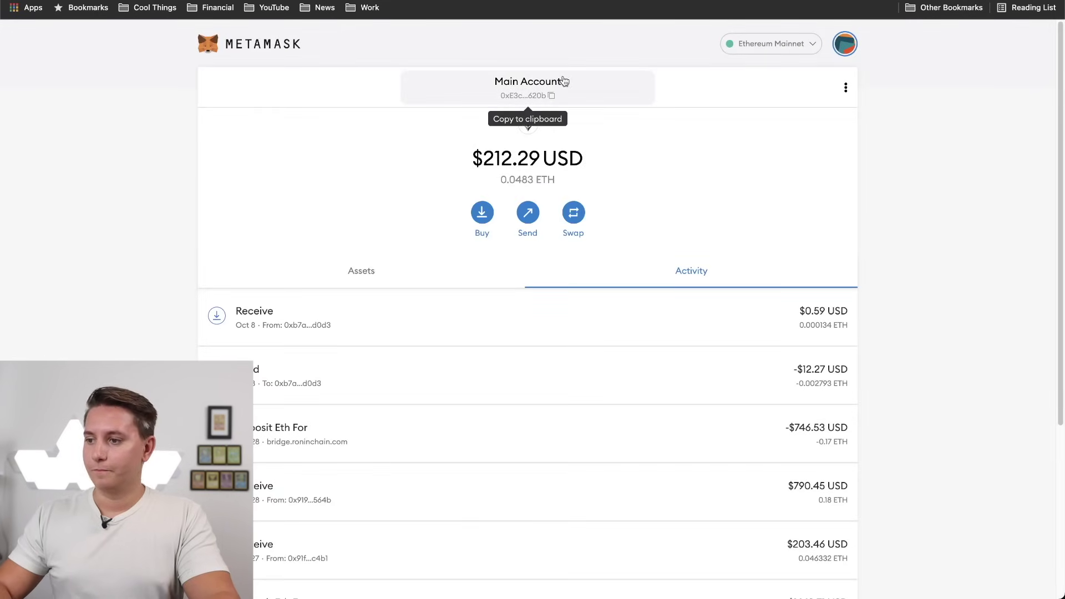
Switch to the Ledger 1 account and remove it from the wallet.
click(844, 44)
scroll(781, 202, down, 1)
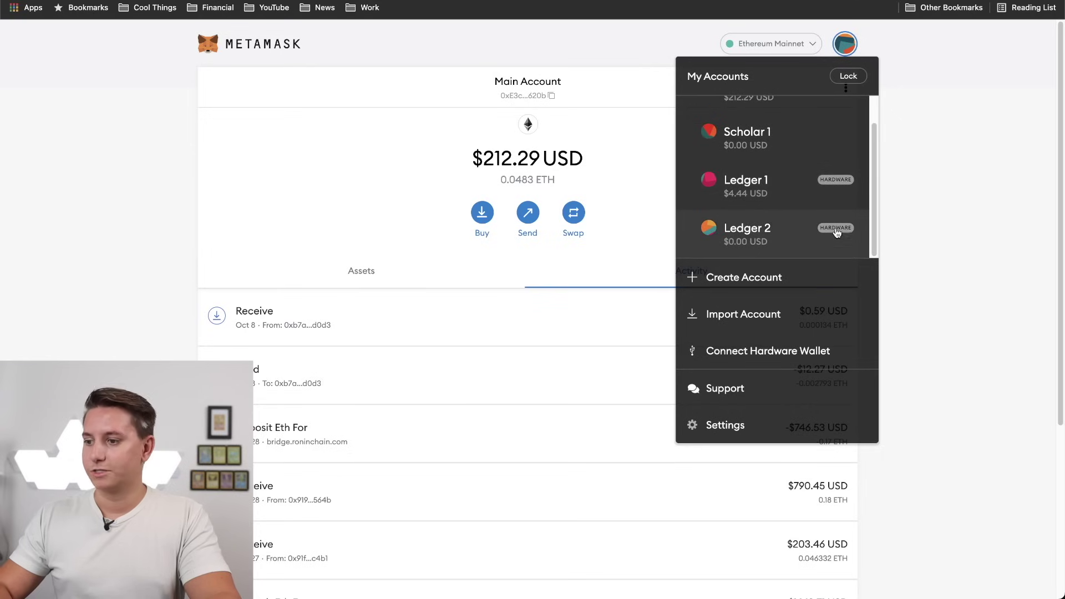
click(778, 189)
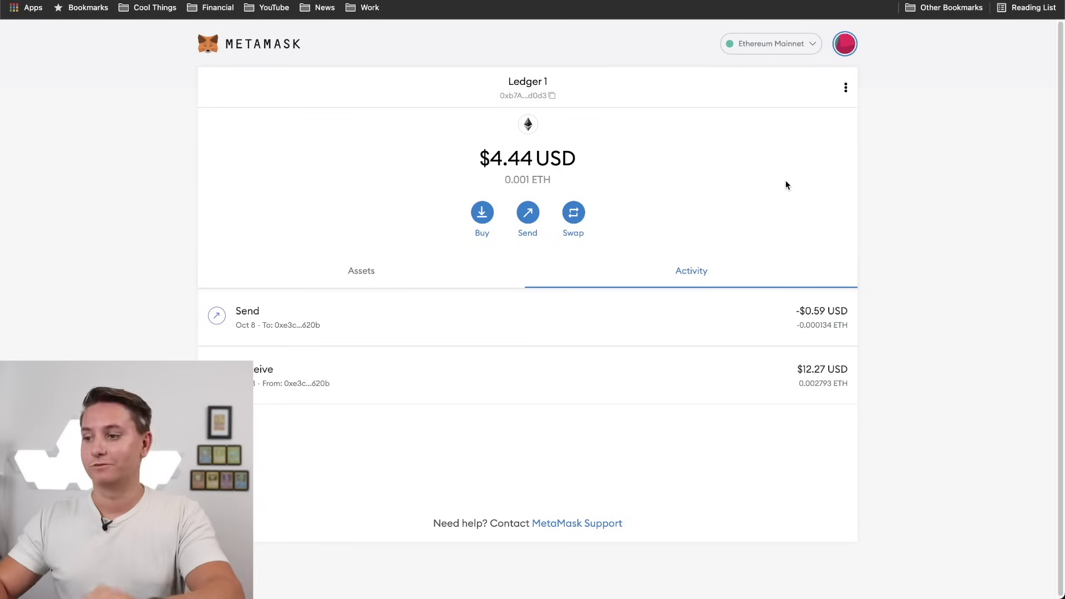
click(842, 86)
click(825, 207)
click(588, 320)
Switch to the Ledger 2 account and remove it from the wallet.
click(843, 44)
click(749, 212)
click(845, 87)
click(825, 206)
click(600, 324)
Open the wallet's advanced settings and make sure Use Ledger Live is turned on.
click(846, 48)
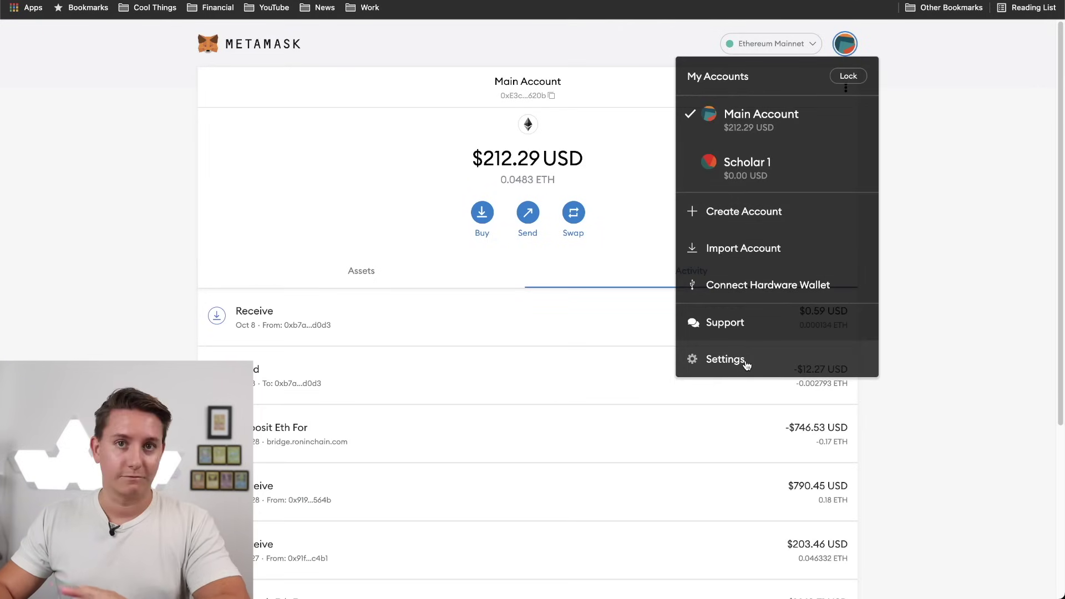
click(725, 359)
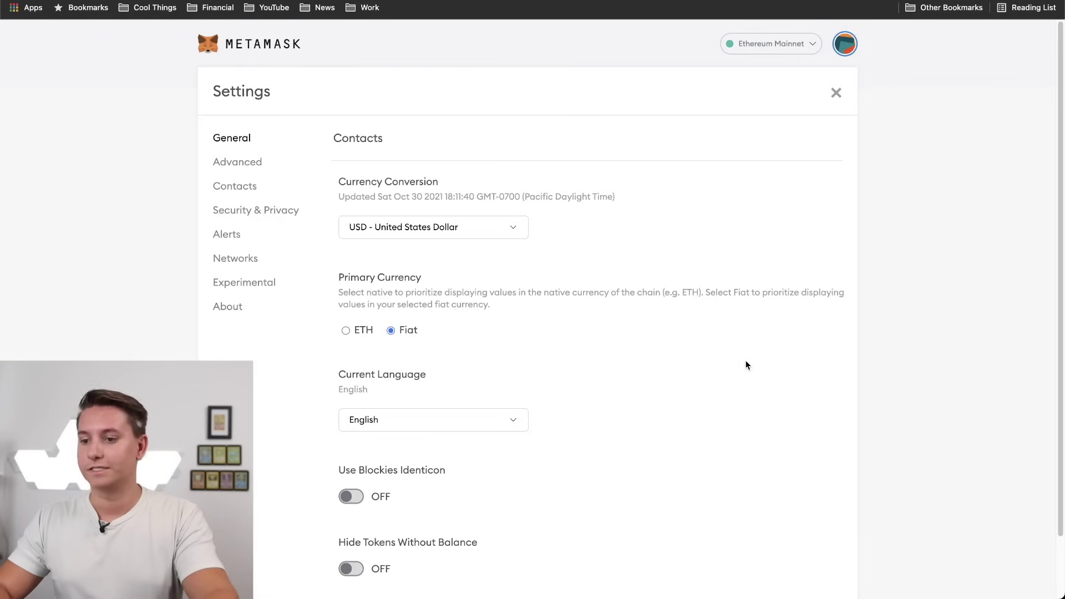
click(242, 165)
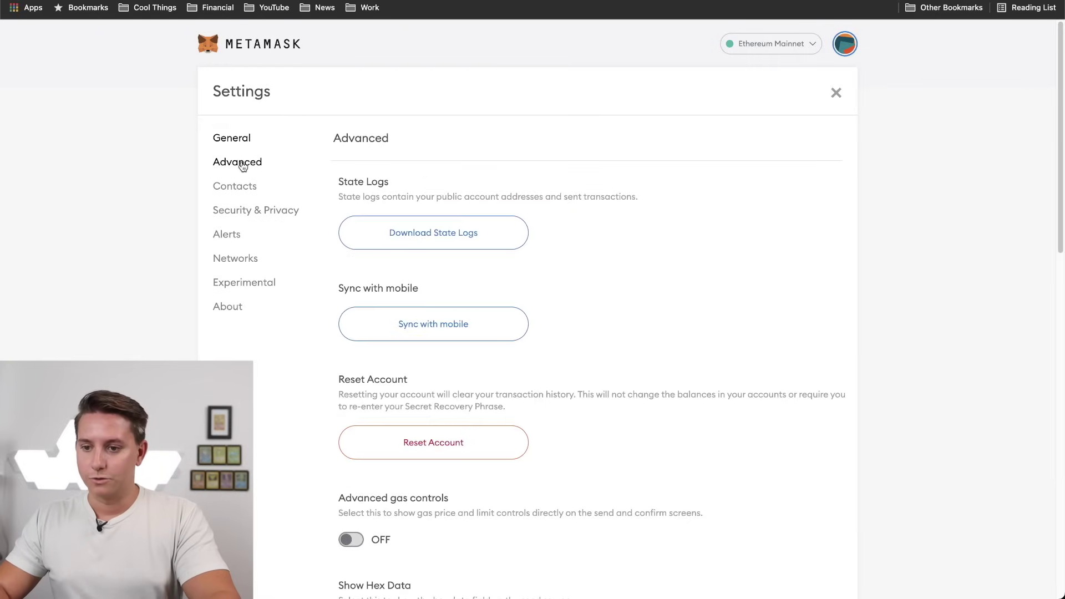
scroll(641, 417, down, 15)
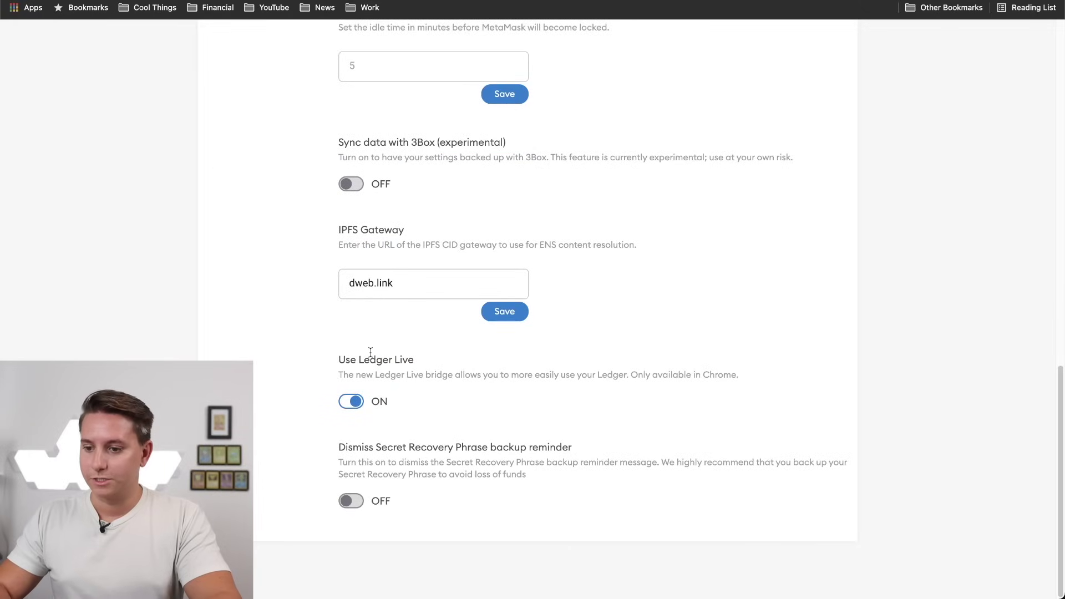
click(352, 402)
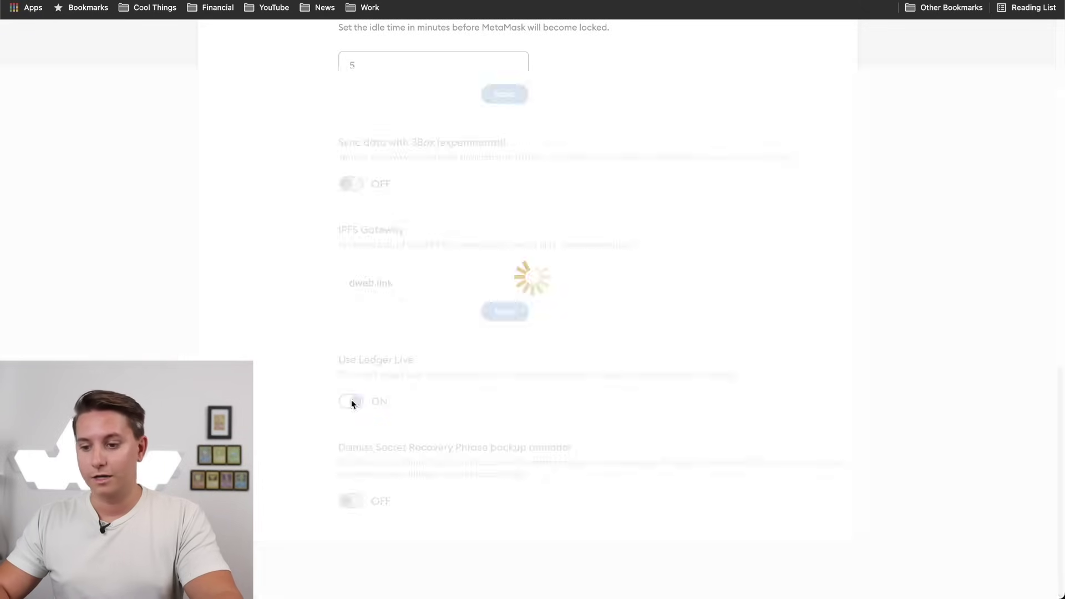
click(353, 402)
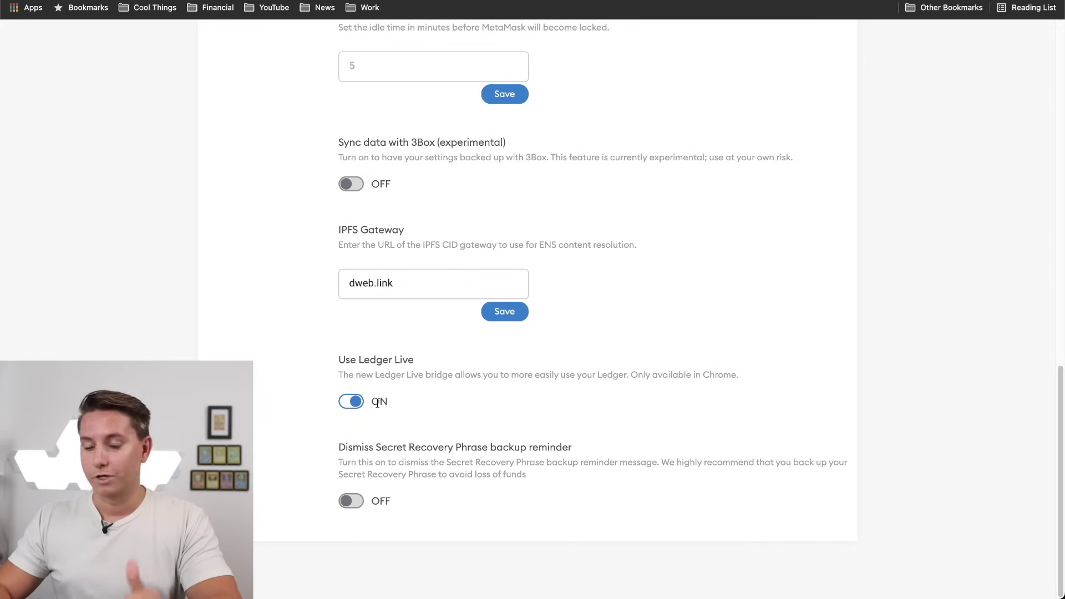
Connect a Ledger hardware wallet, open the device bridge in Ledger Live, and return to MetaMask.
scroll(808, 151, up, 15)
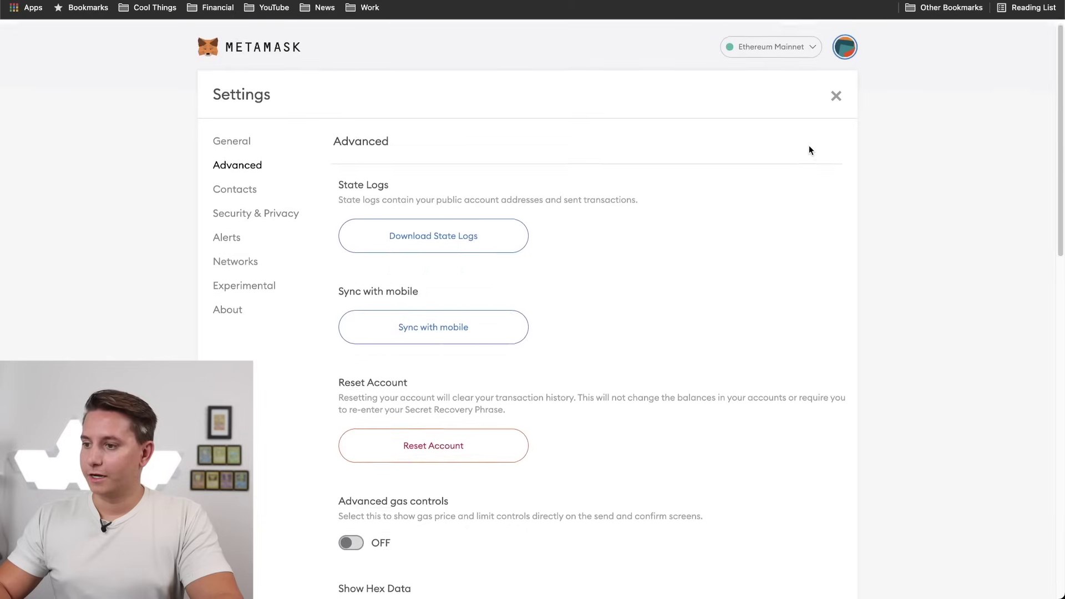
click(846, 45)
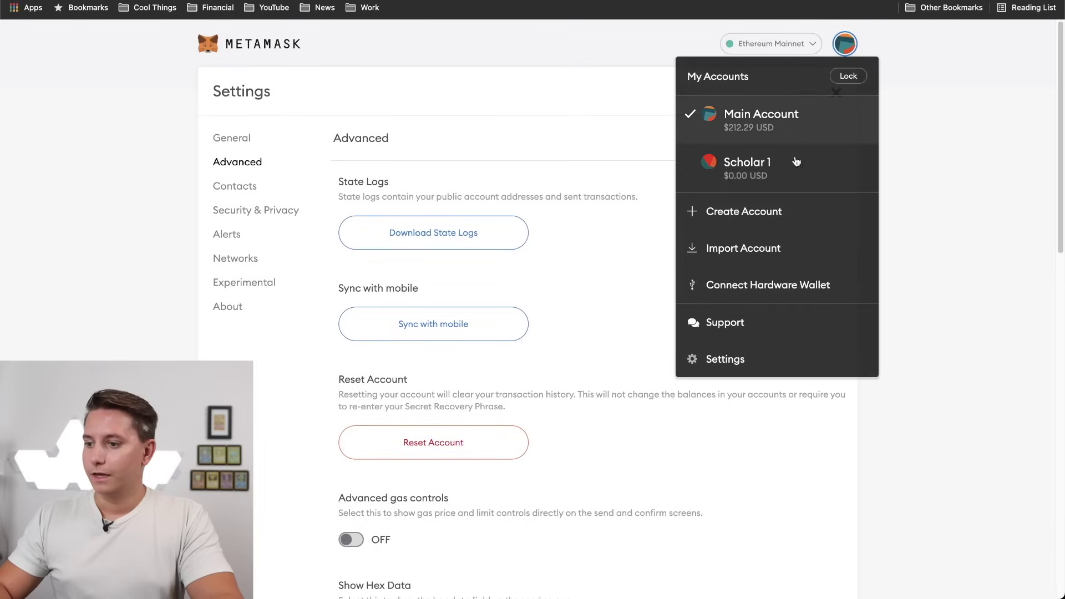
click(767, 286)
click(484, 197)
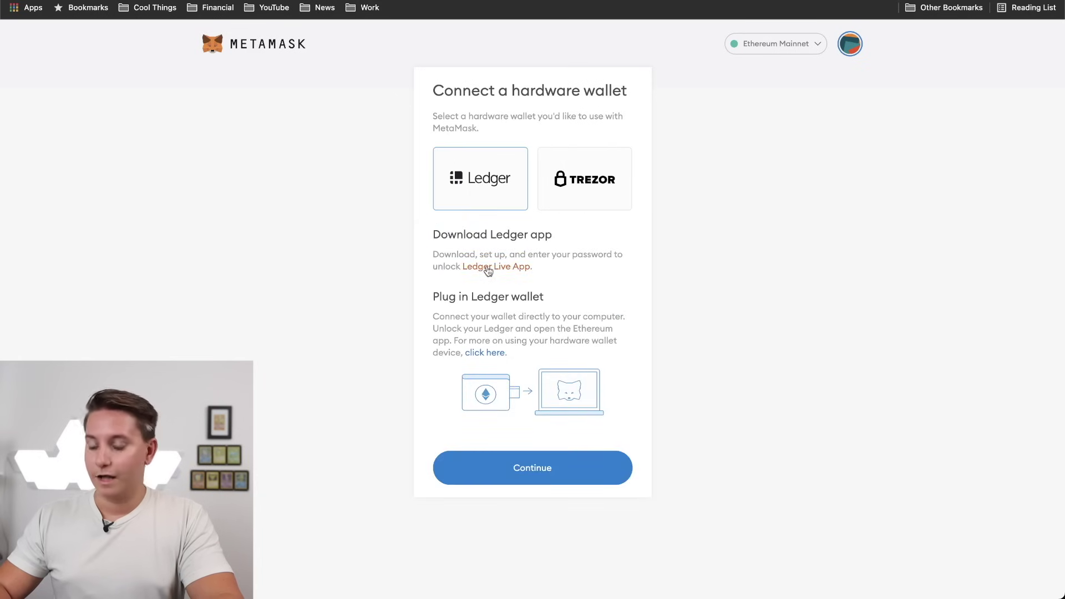
click(529, 476)
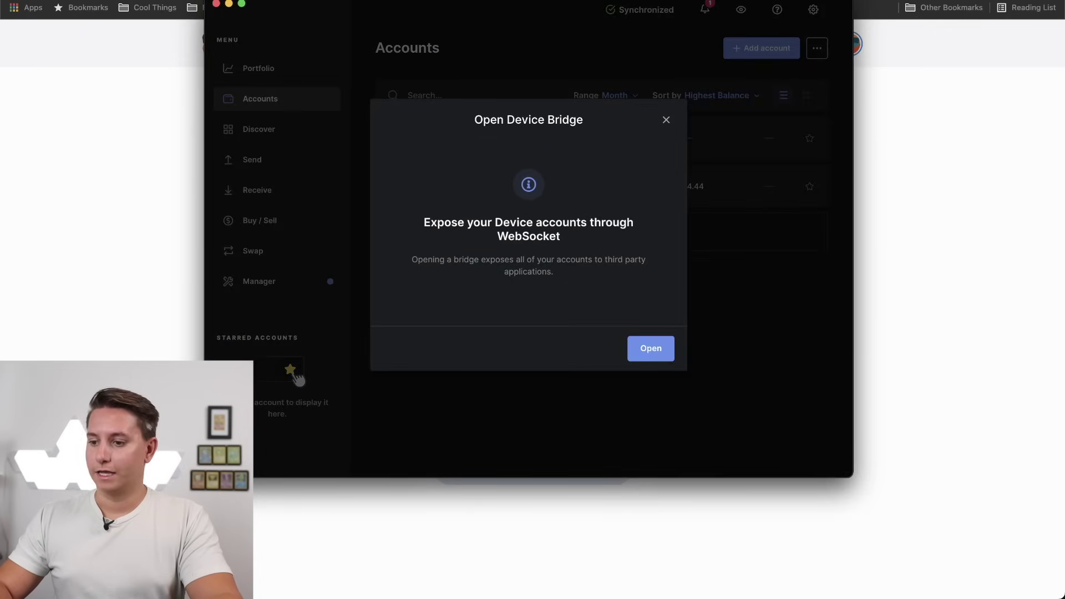
click(658, 349)
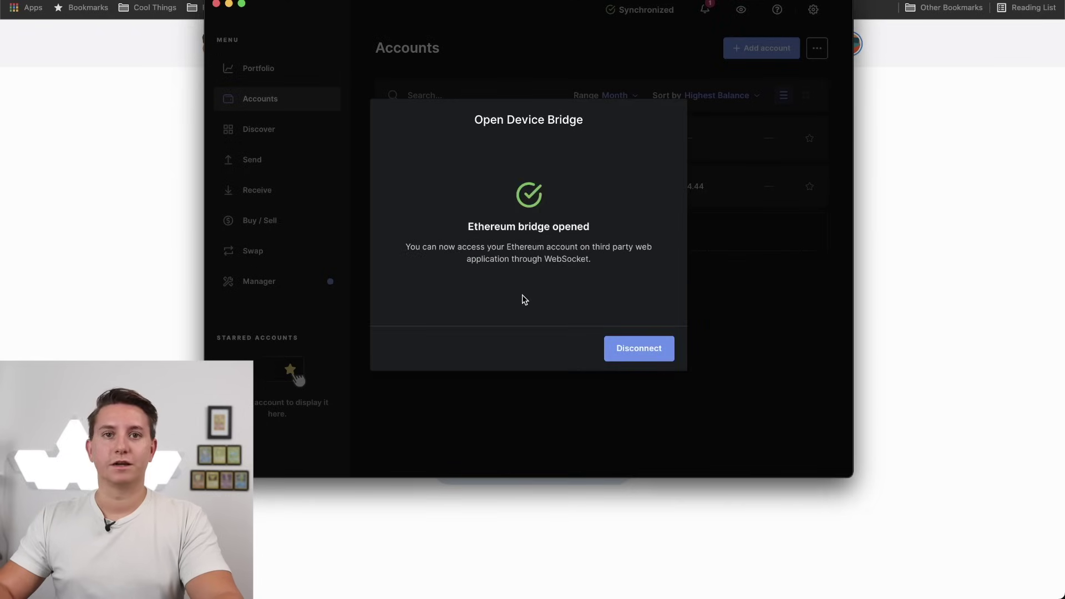
click(139, 257)
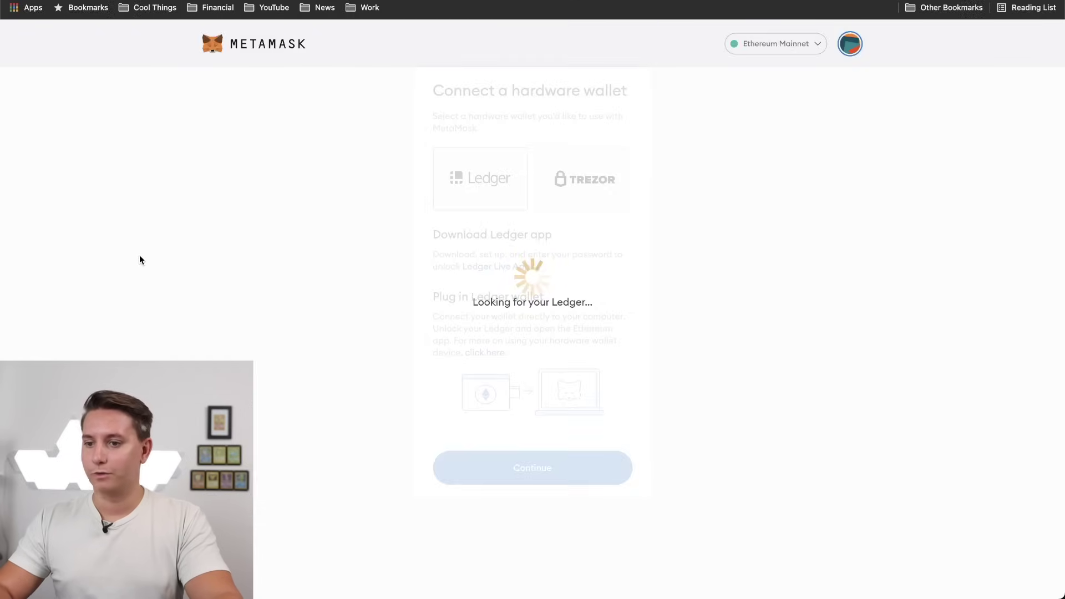
Select the first two Ledger accounts, check the next page of accounts, and unlock the selection.
click(436, 203)
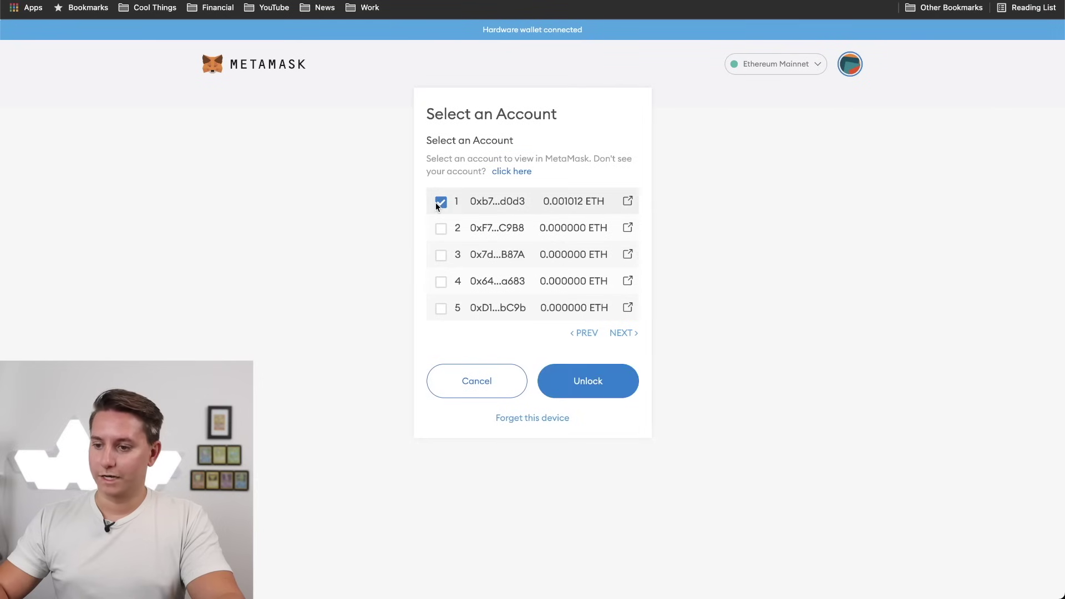
click(441, 208)
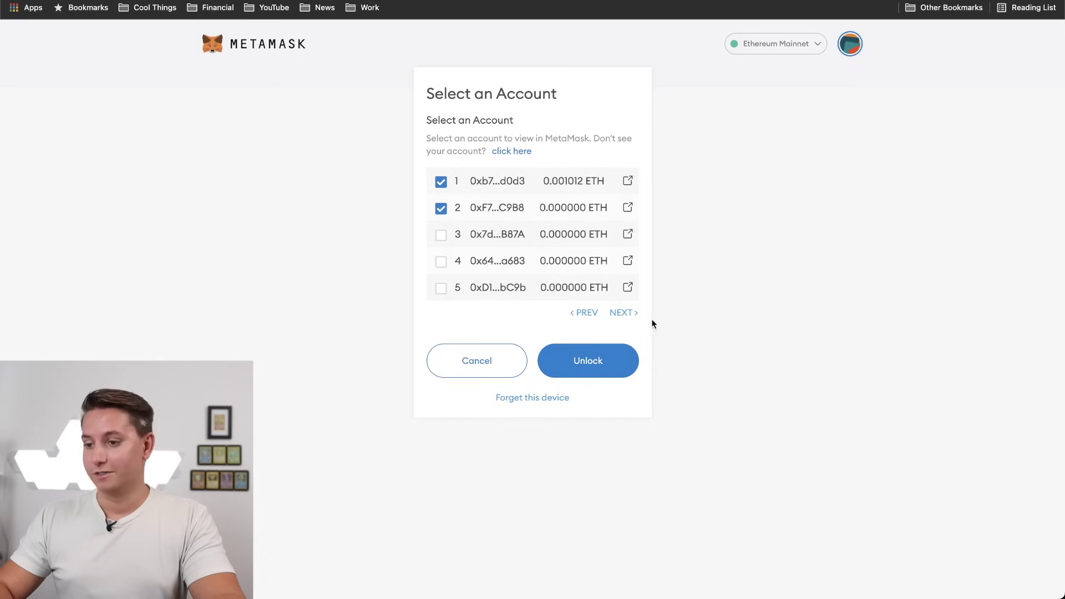
click(629, 312)
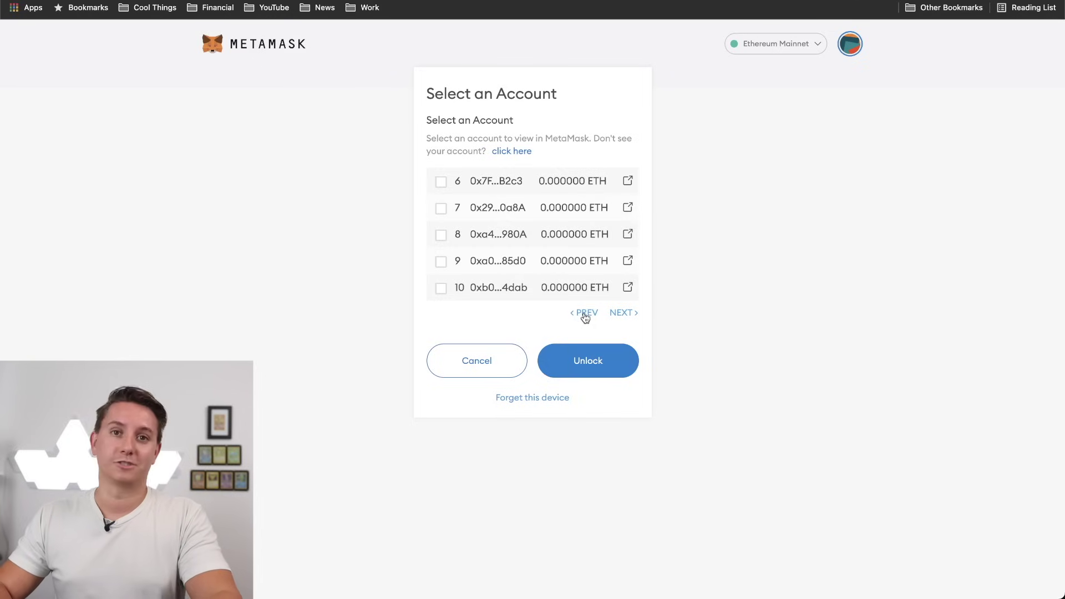
click(585, 314)
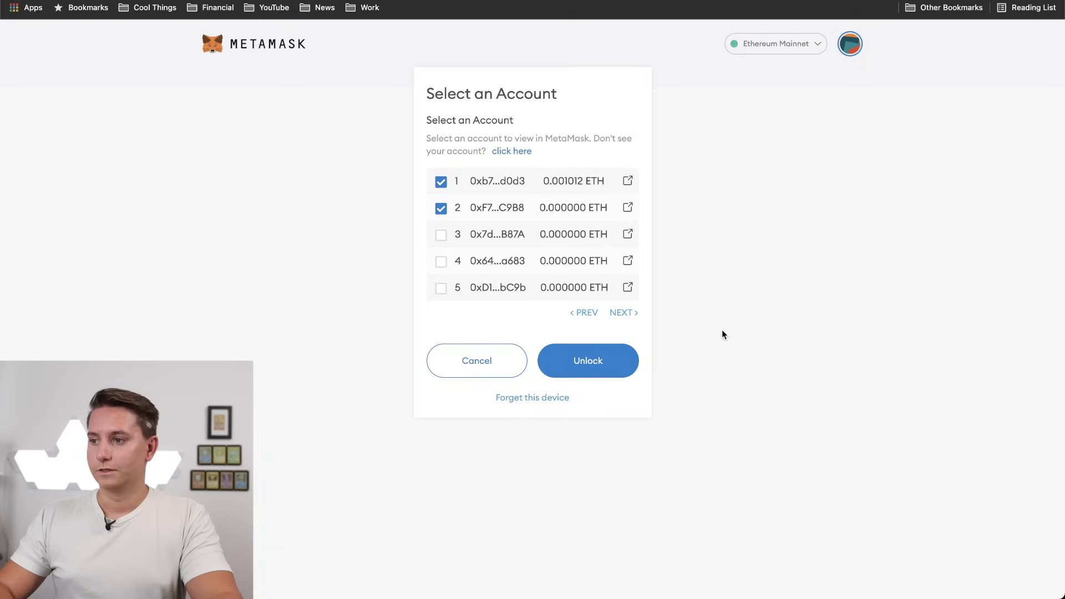
click(605, 362)
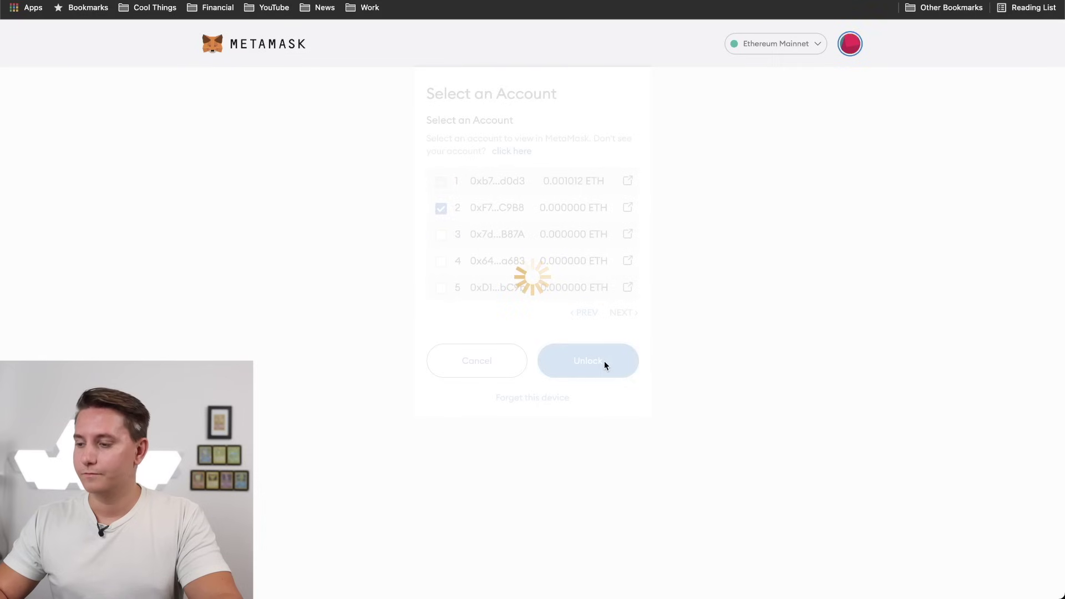
Switch to Main Account and send 40 USD worth of ETH to Ledger 1, confirming the transaction.
click(846, 45)
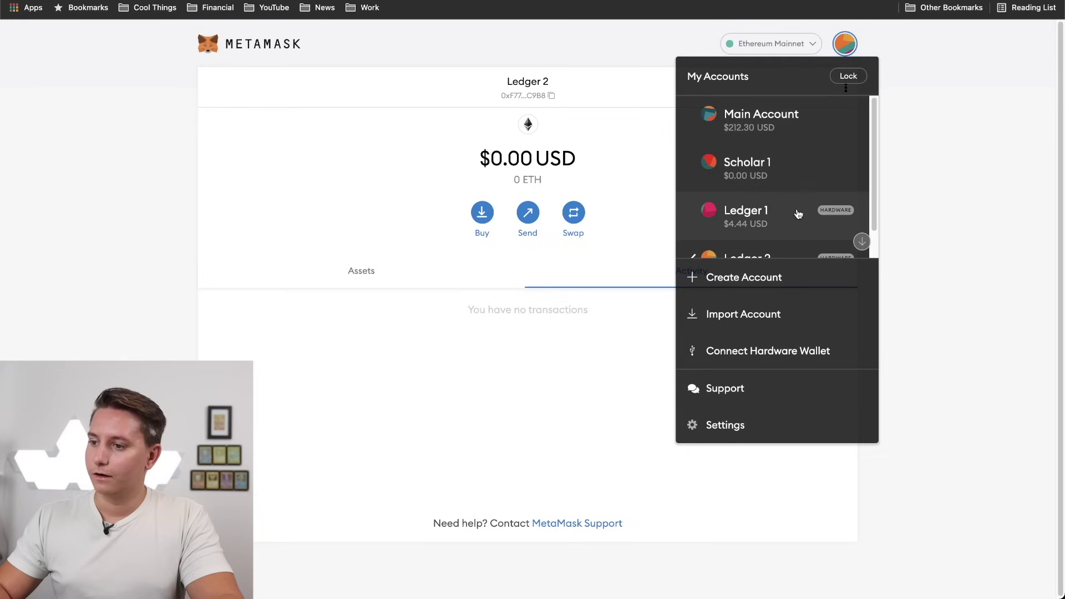
scroll(797, 202, down, 1)
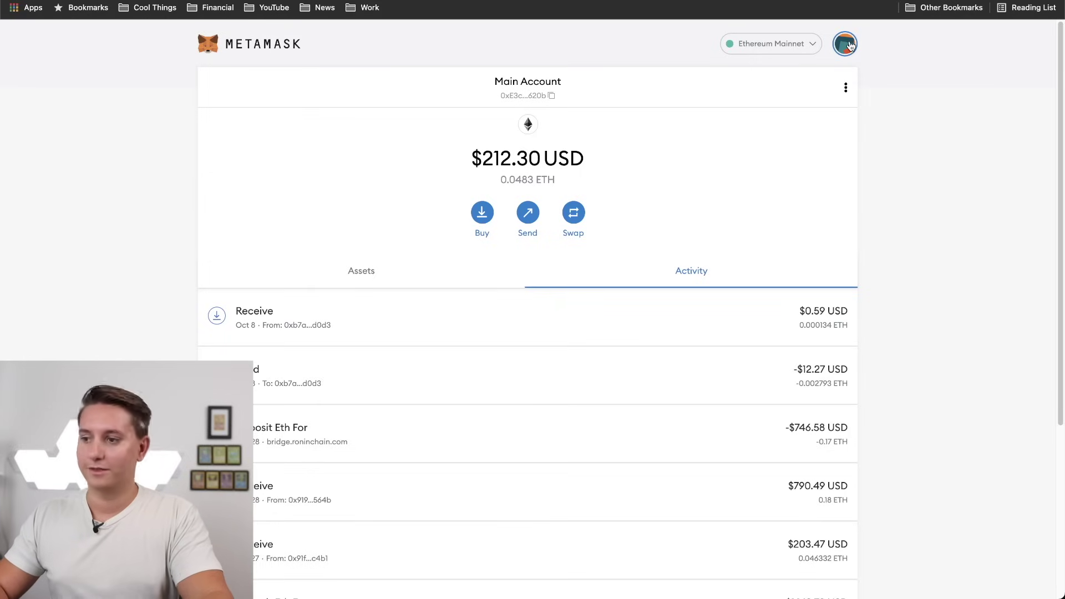
click(526, 214)
click(523, 156)
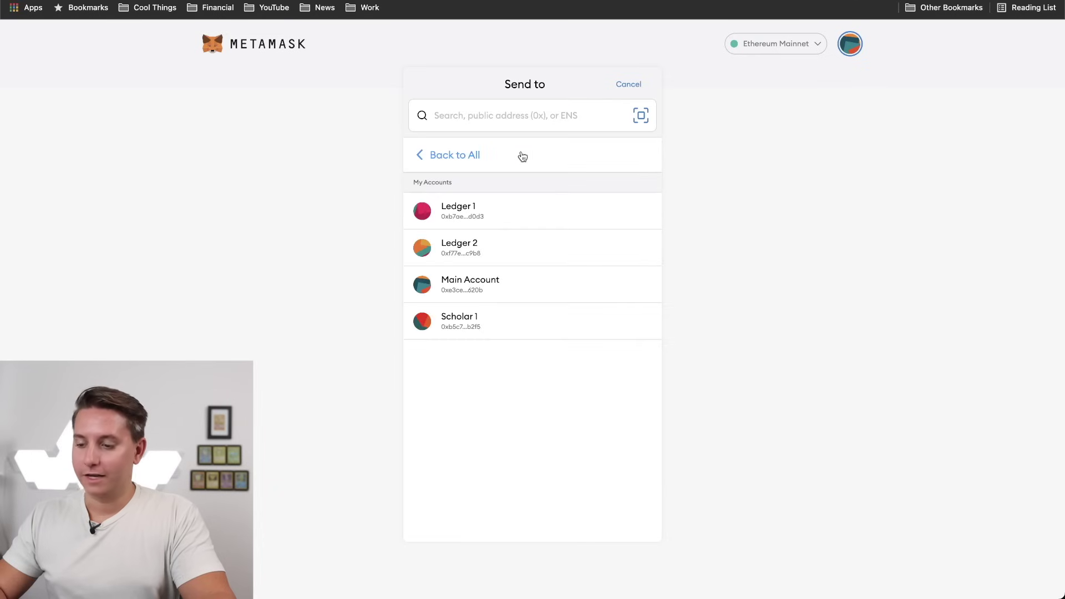
click(527, 219)
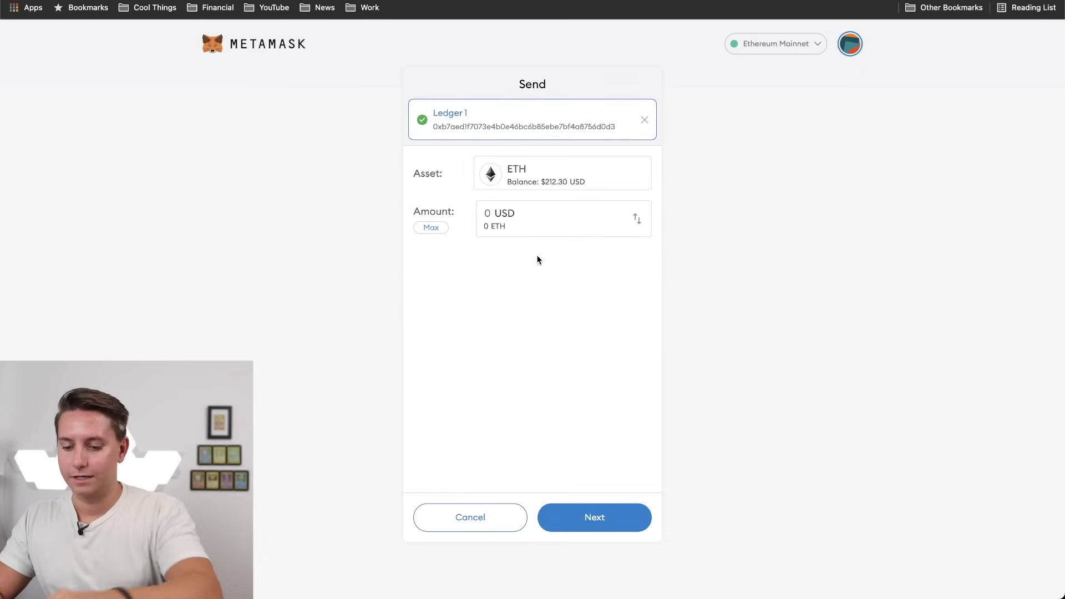
text(40)
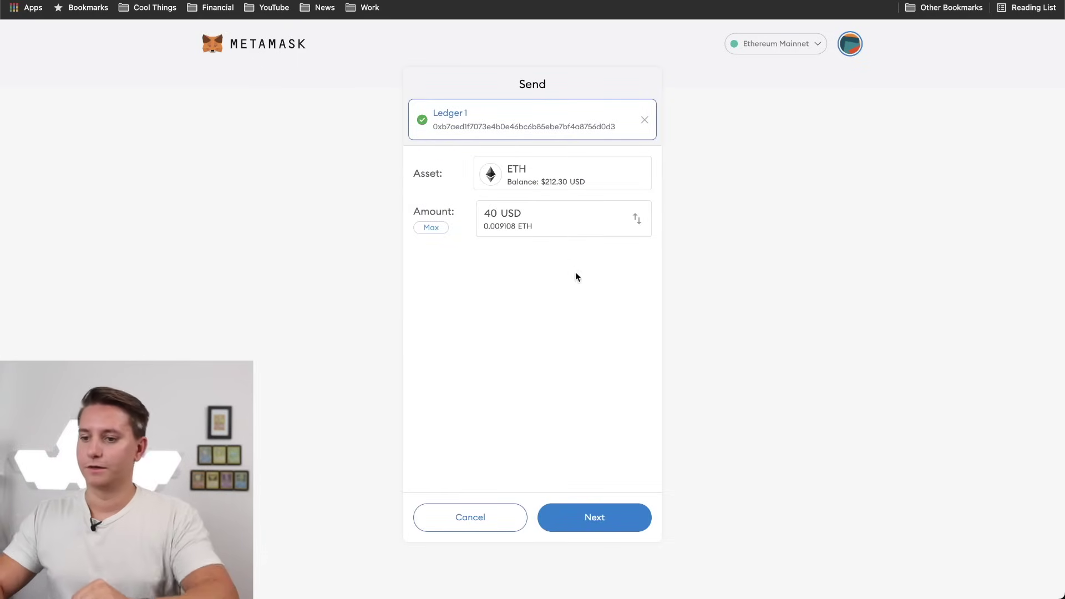
click(585, 515)
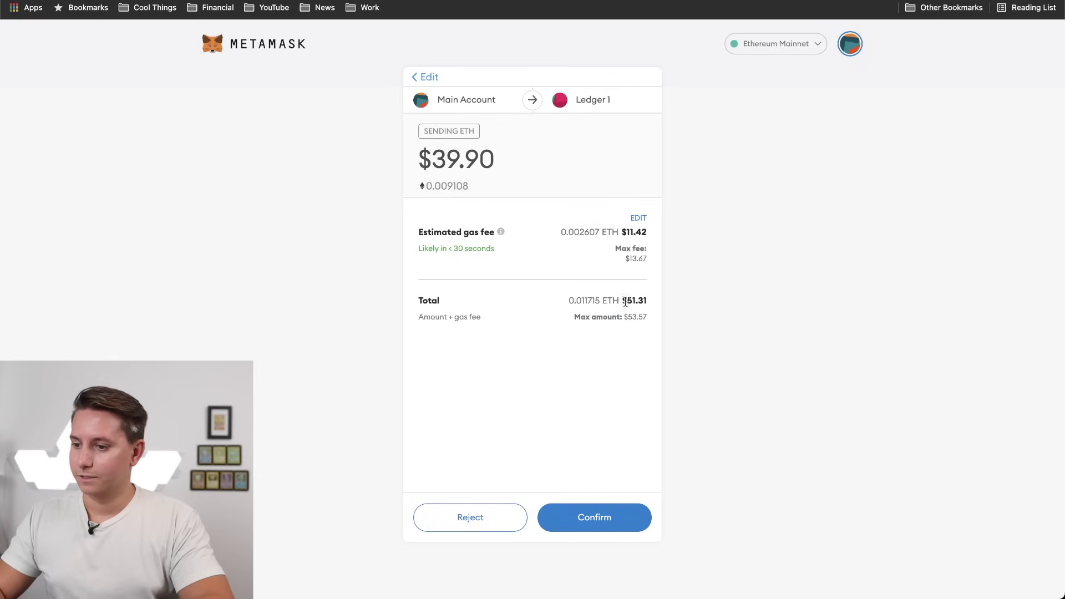
click(582, 520)
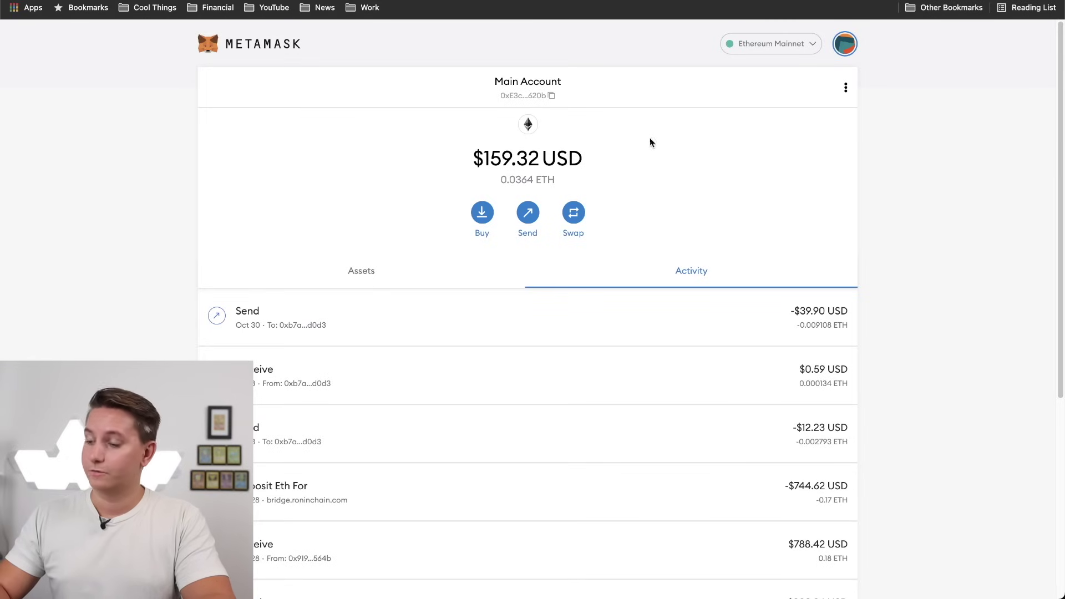
Switch to Ledger 1, send 20 USD worth of ETH to Main Account, and open the account list to check balances.
click(843, 42)
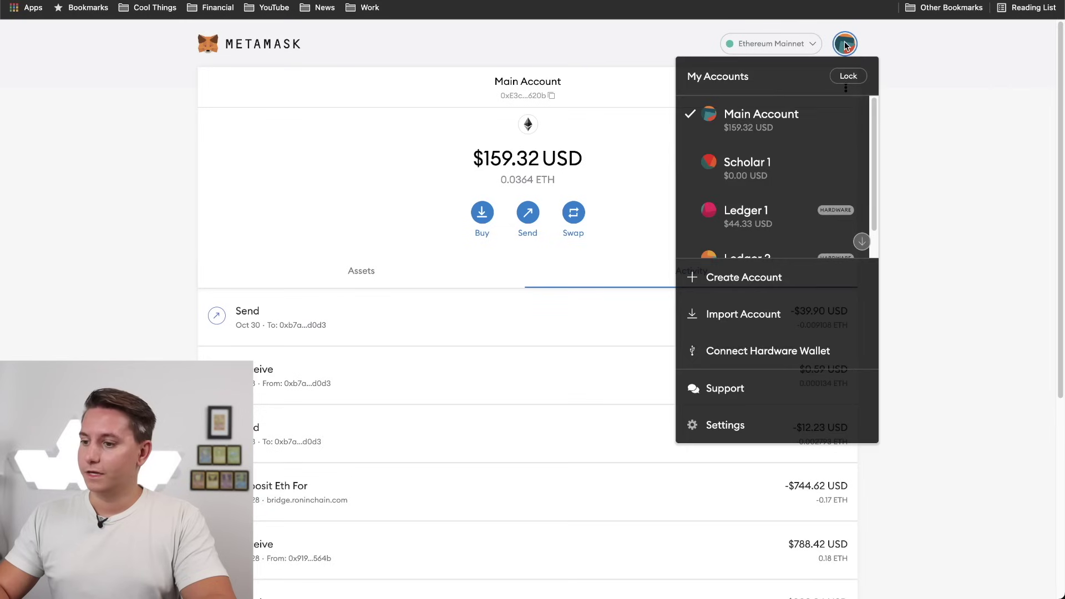
click(791, 218)
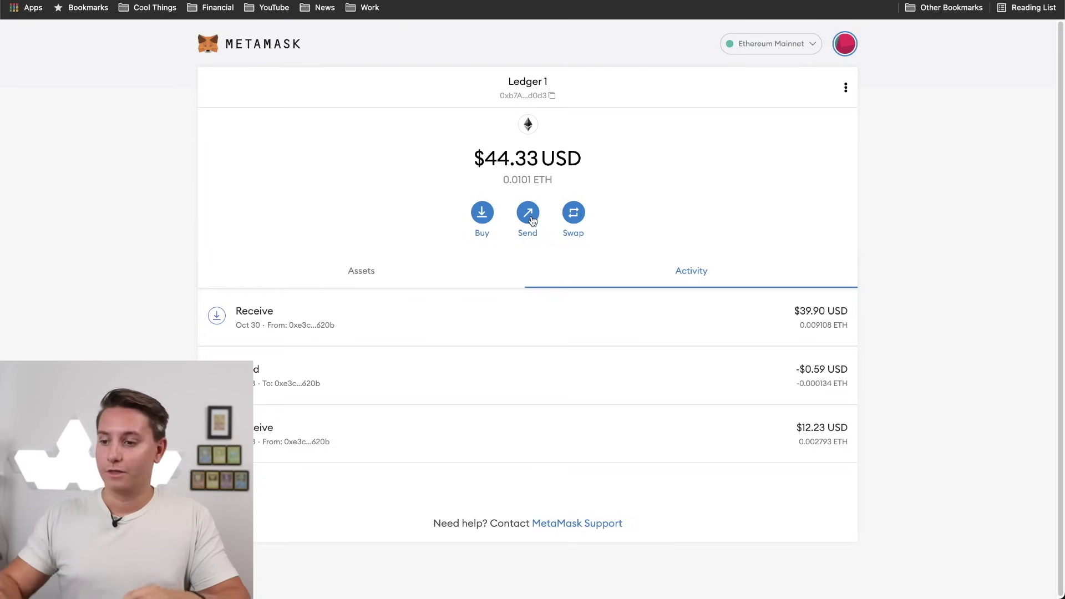
click(531, 220)
click(512, 157)
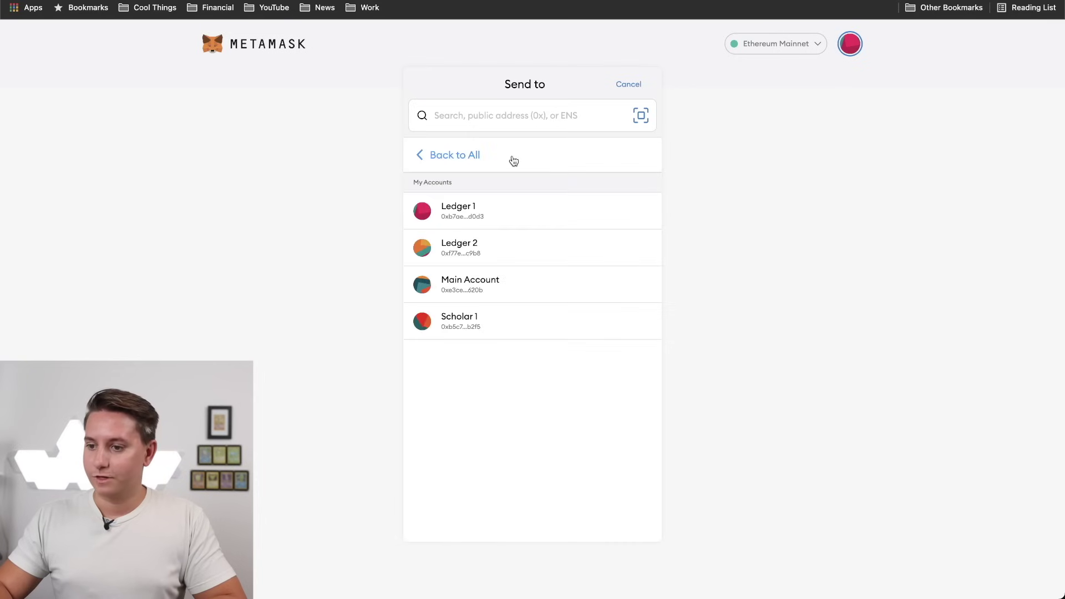
click(506, 287)
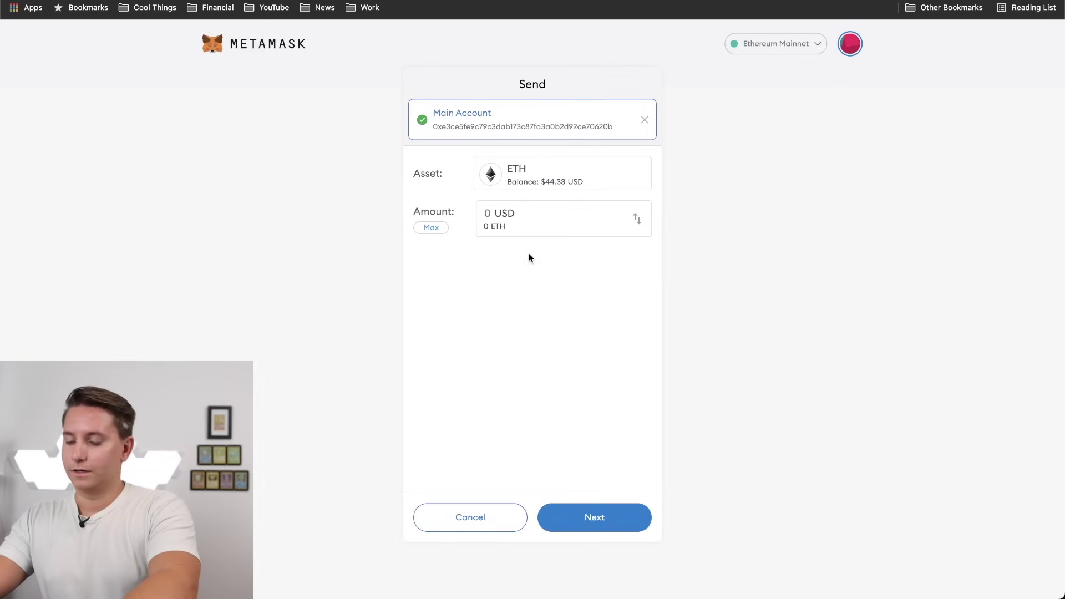
text(20)
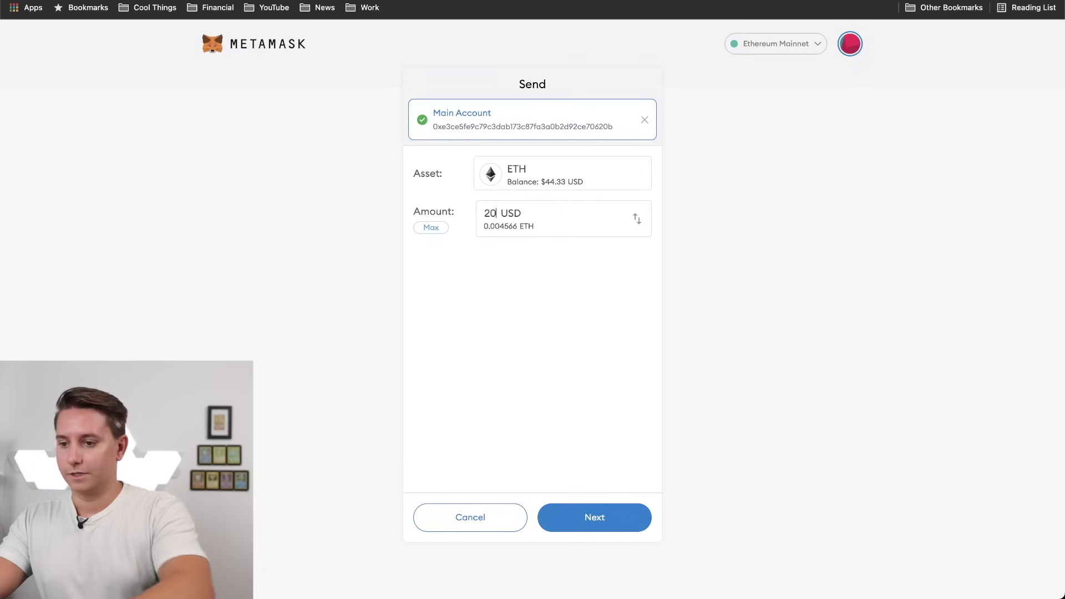
click(594, 518)
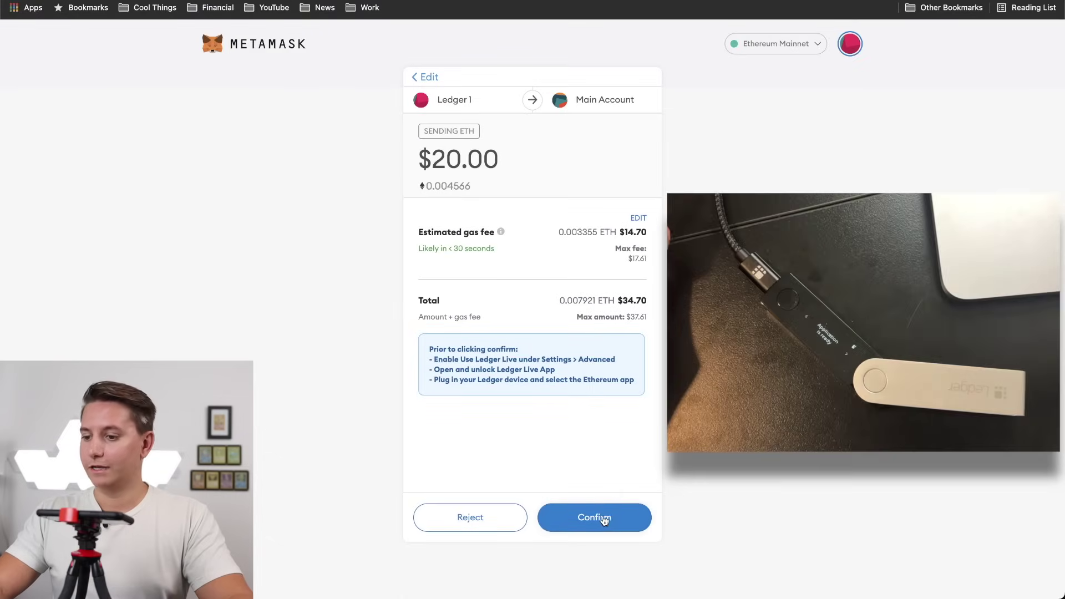
click(612, 516)
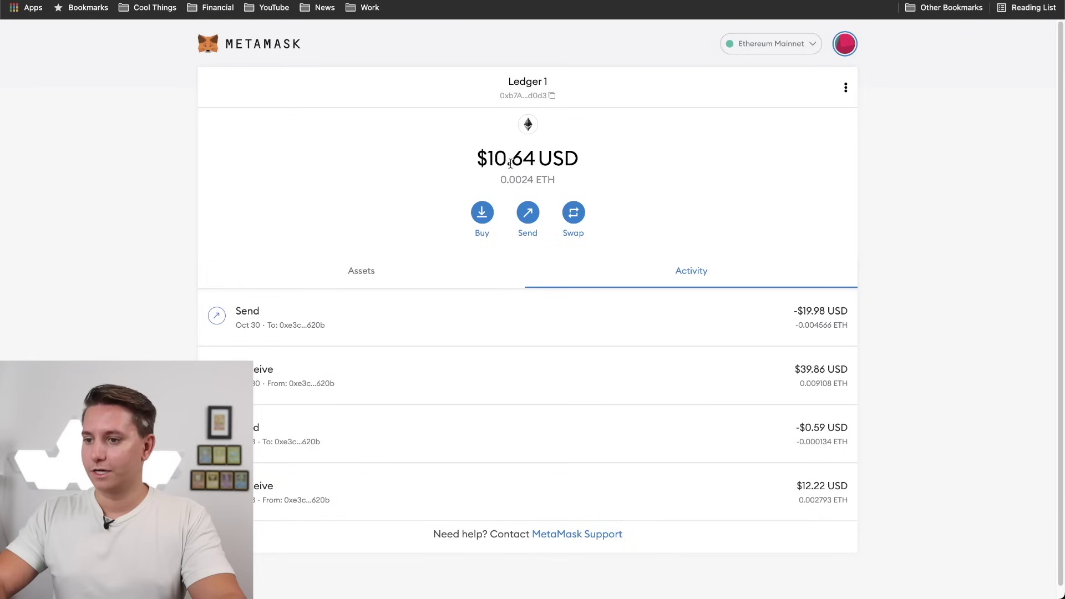
click(853, 46)
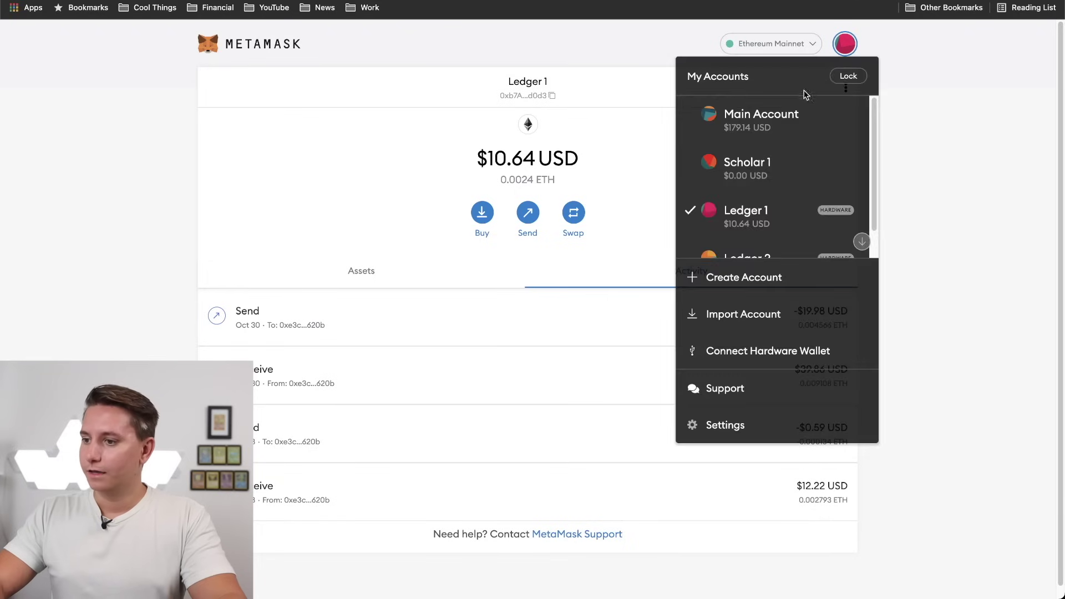